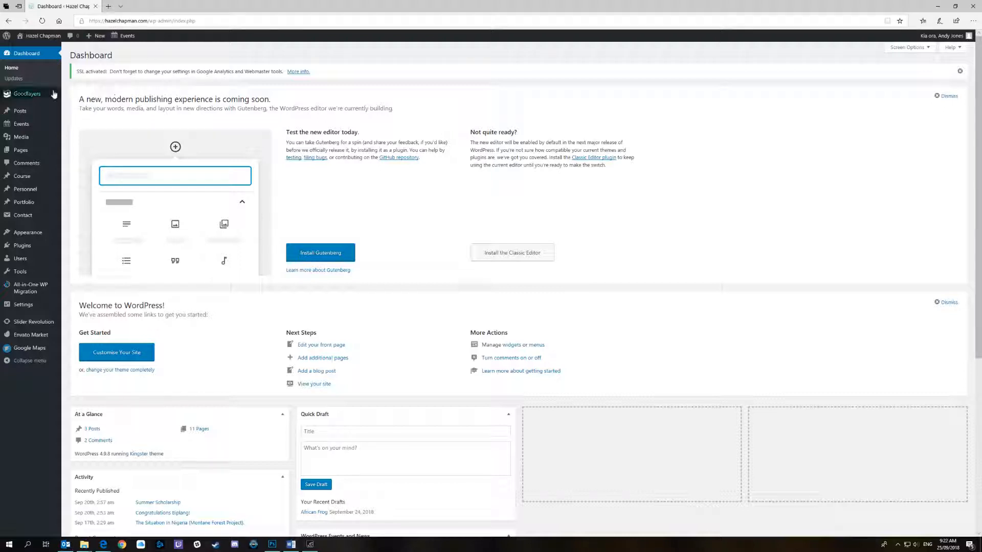
Create a new blog post titled "New Zealand Rocks"
mouse_move(22, 116)
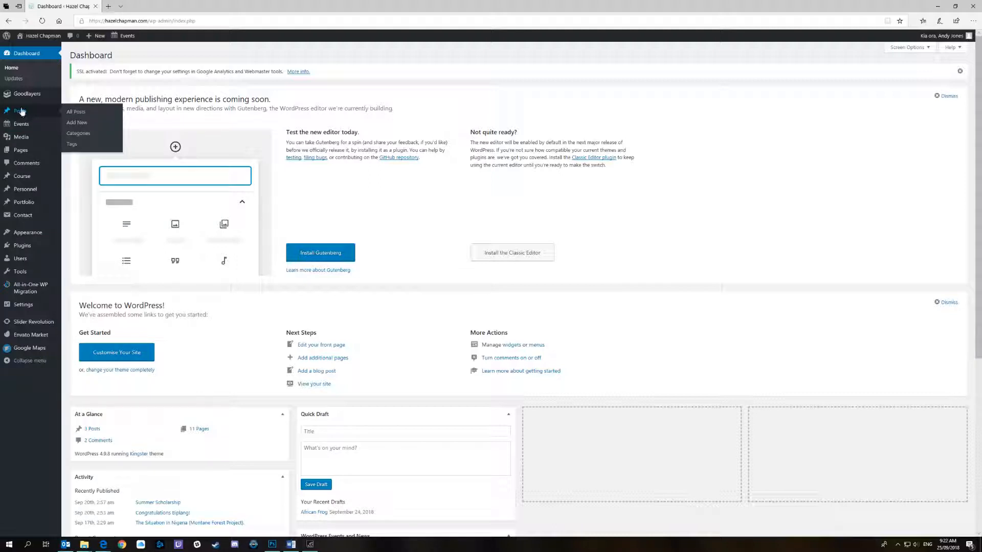
click(22, 112)
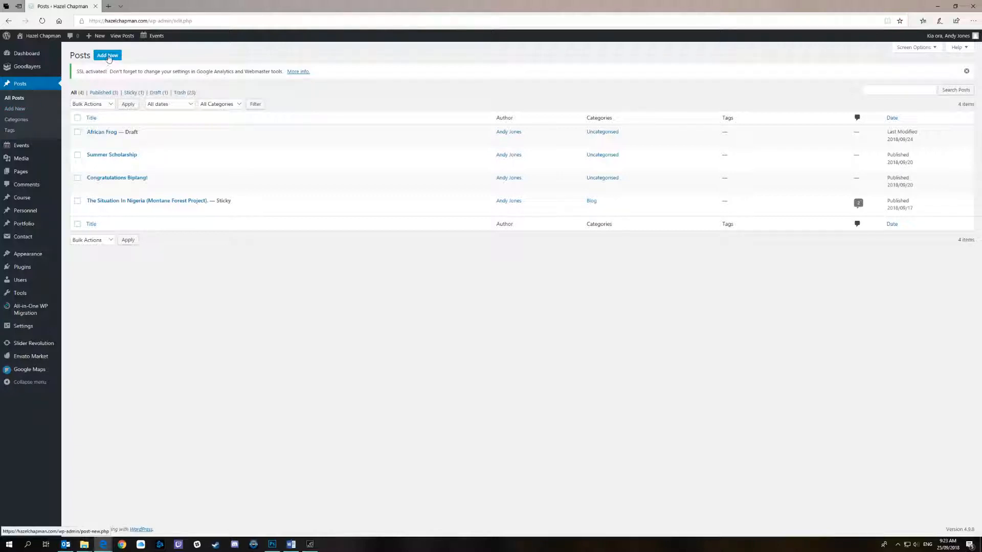
click(108, 58)
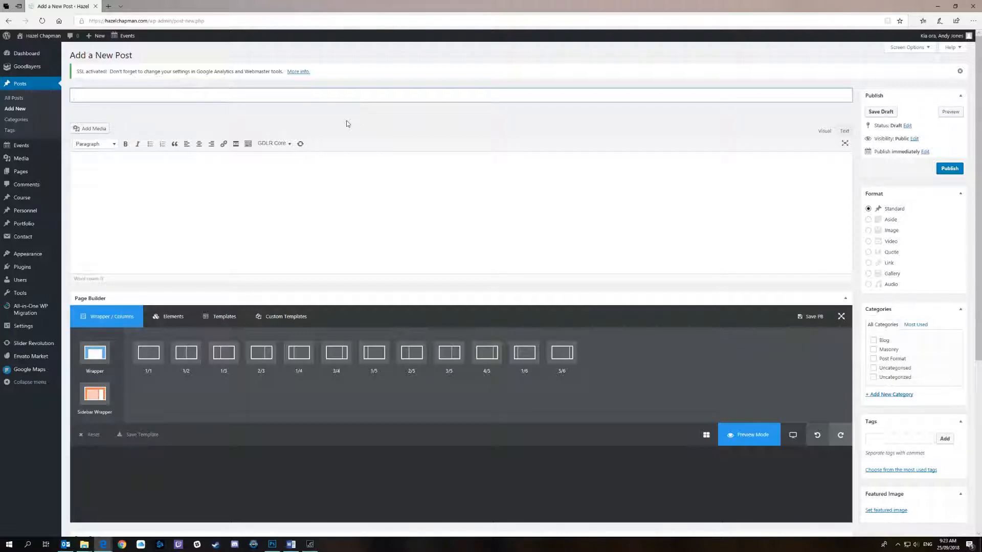
text(New Zealand Rocks)
Write "NZ is a great place to be." as the post's body text
click(204, 165)
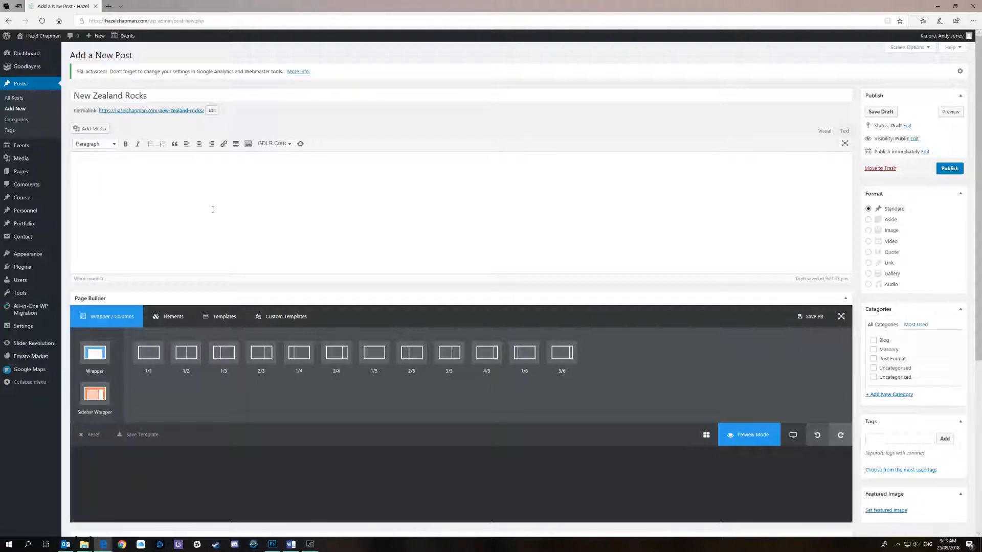
text(NZ is a great place to be.)
Insert the yellow Monkey Flower image from the media library into the post after the sentence
click(97, 131)
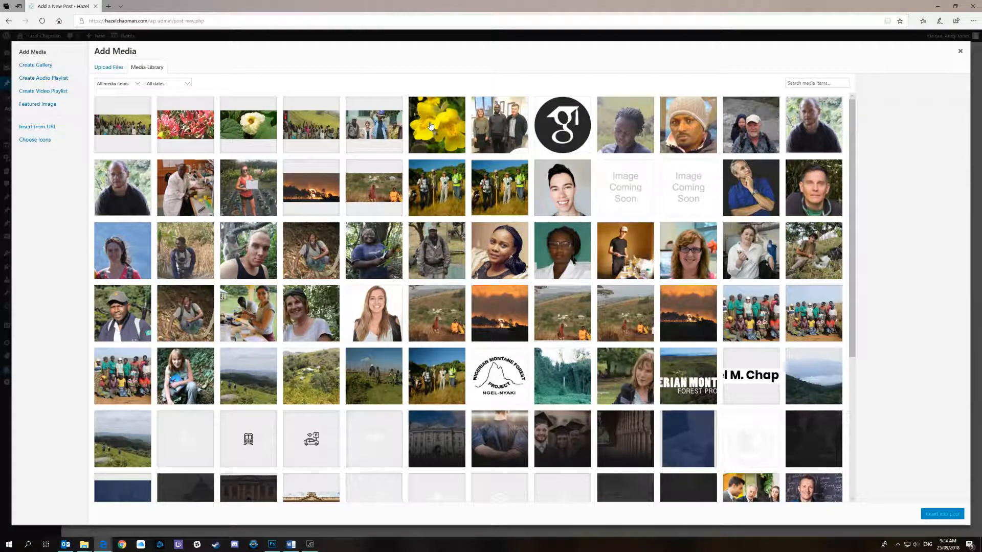
click(430, 126)
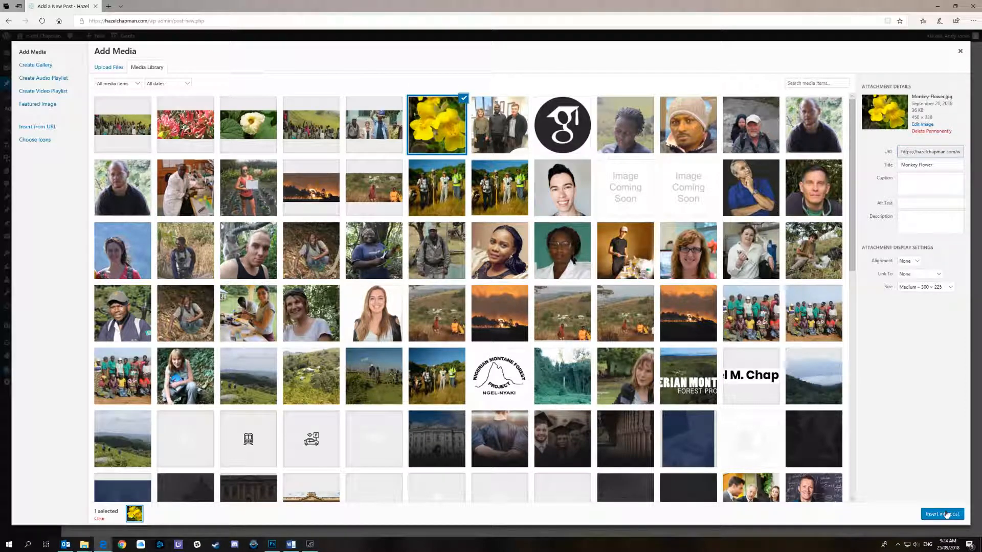
click(942, 514)
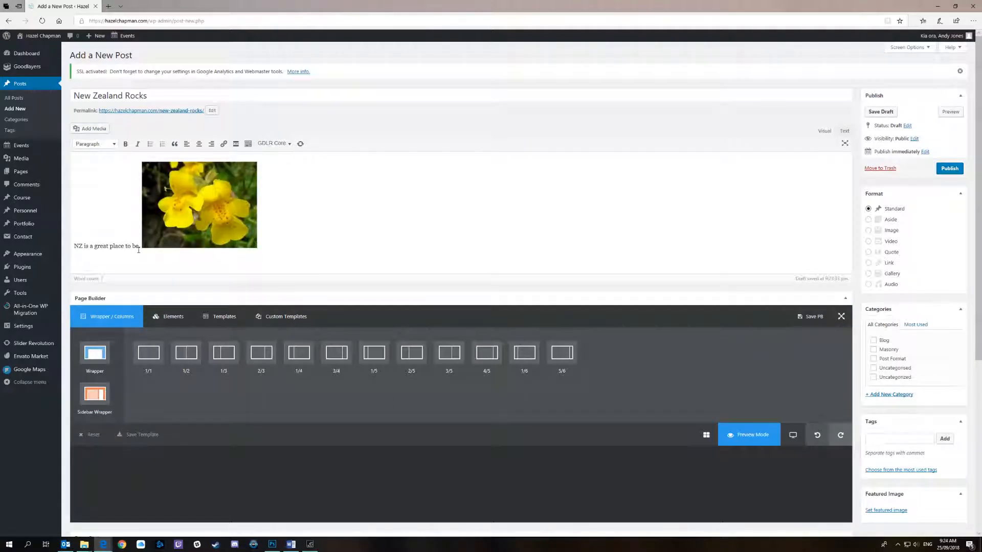
Turn the sentence "NZ is a great place to be." into a link to the current page's copied web address
drag(141, 246, 74, 247)
click(224, 145)
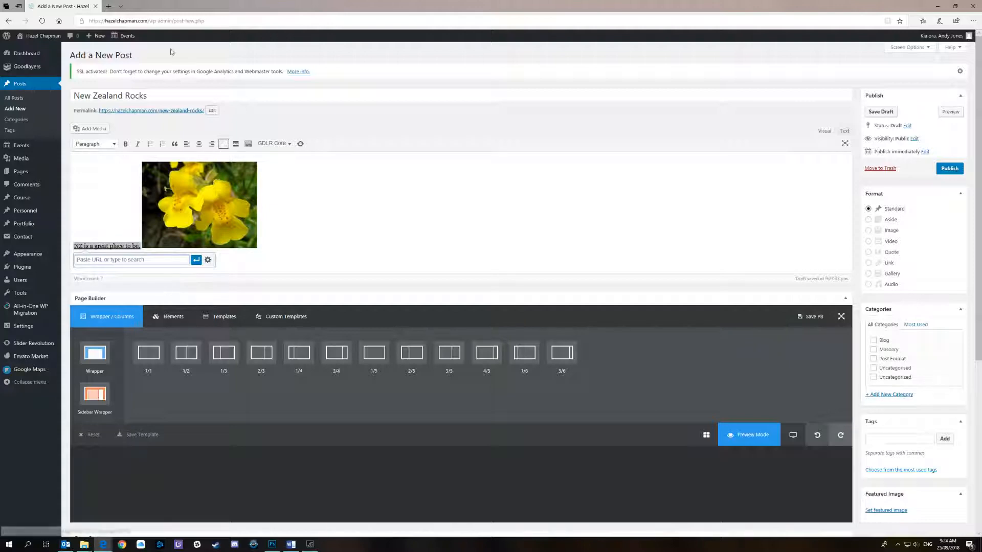
click(211, 20)
key(ctrl+c)
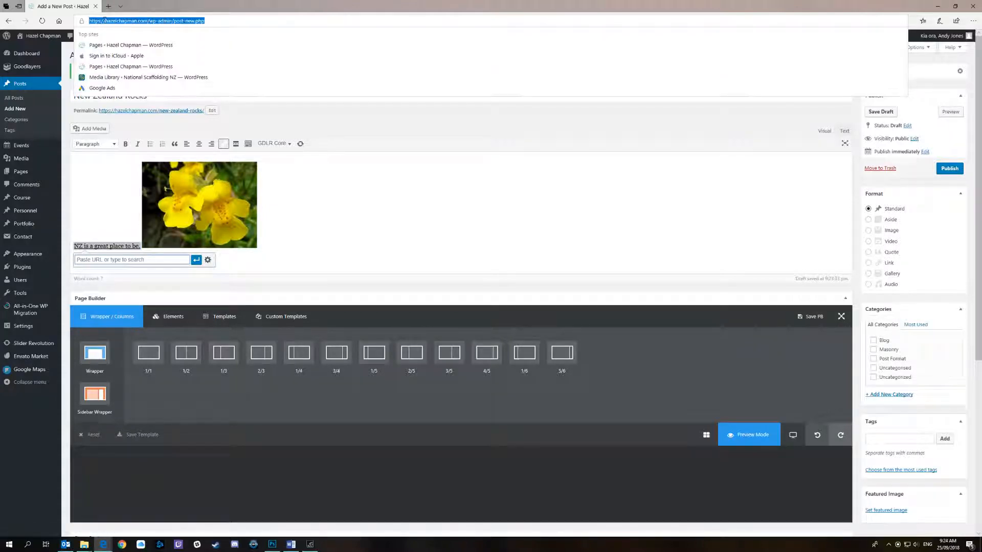
right_click(106, 23)
click(112, 50)
right_click(105, 260)
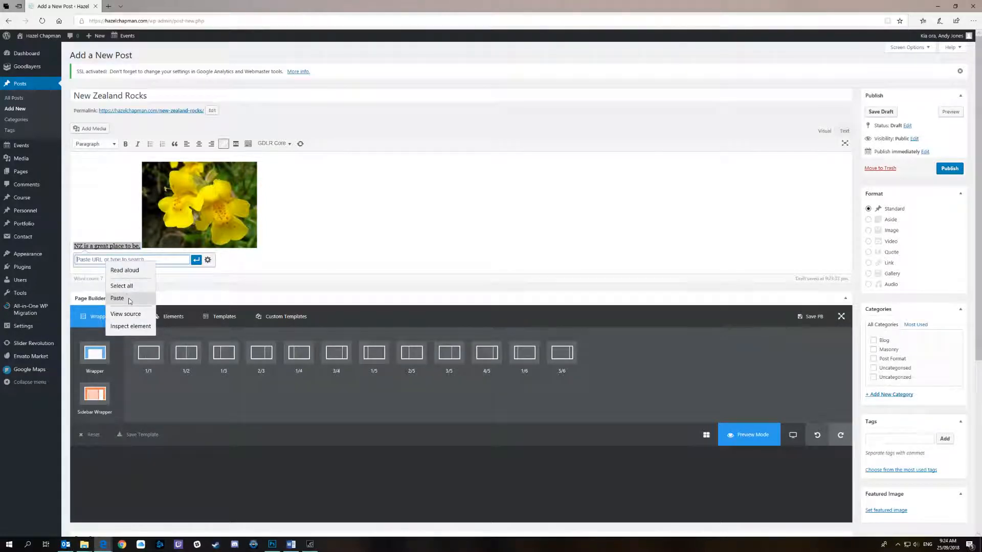
click(129, 301)
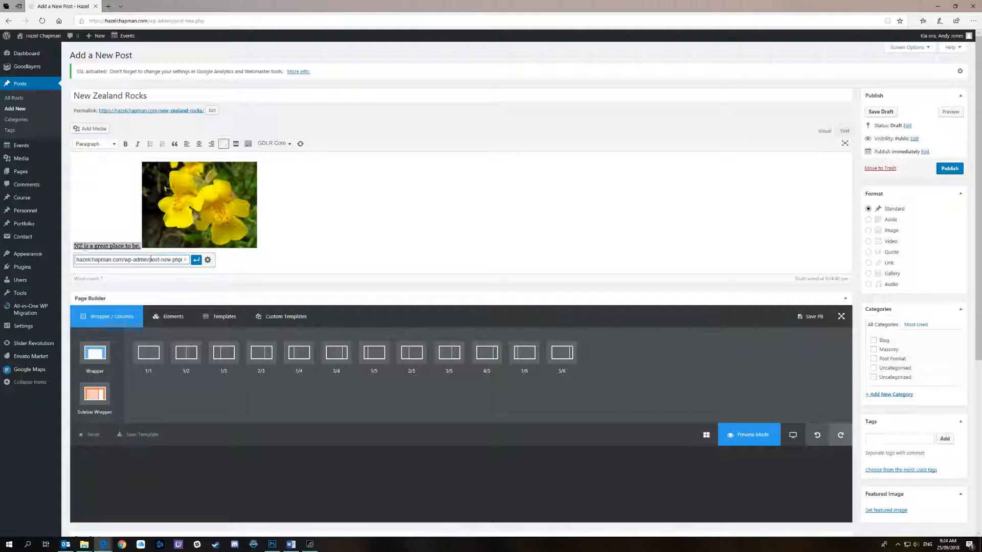
click(196, 260)
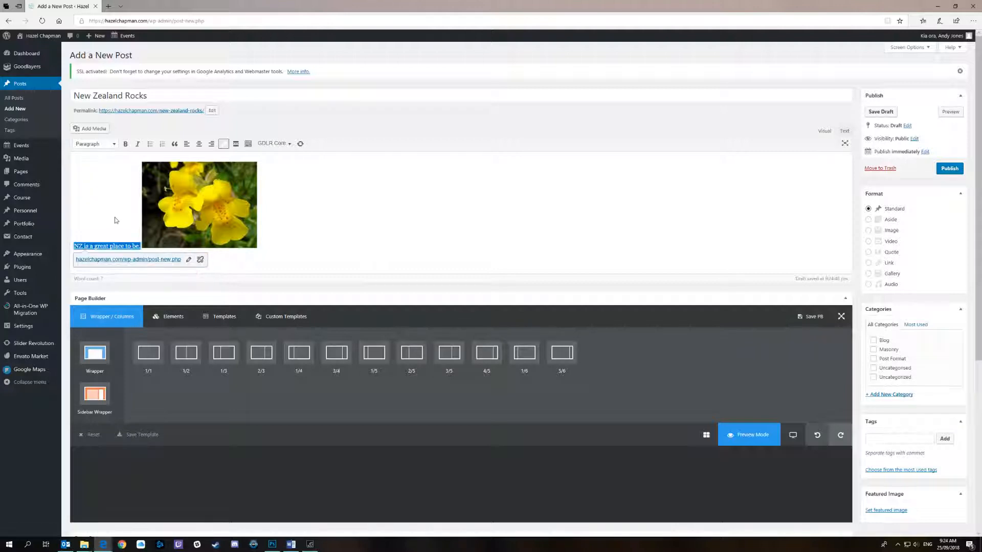
click(100, 246)
Set the google scholar logo from the media library as the post's featured image
scroll(946, 258, down, 2)
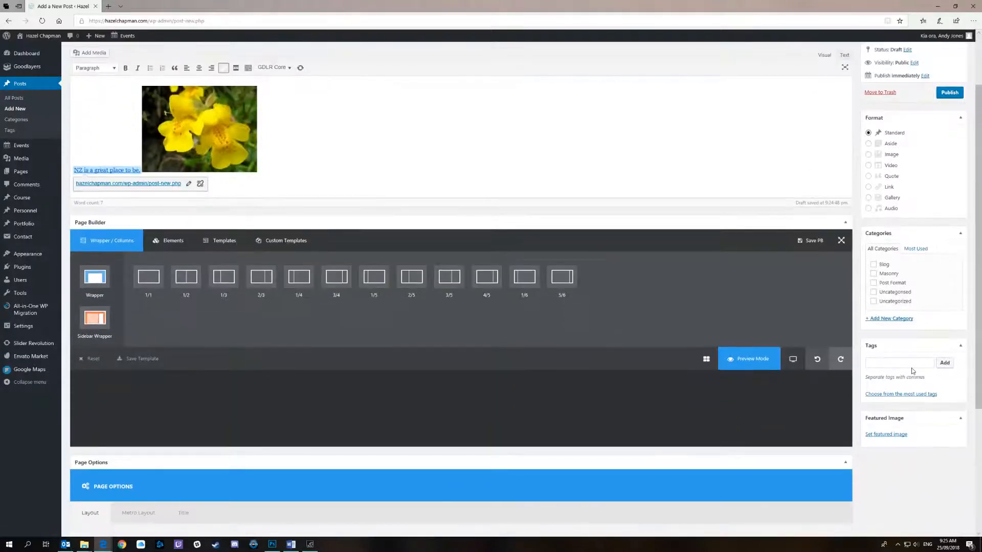
click(900, 435)
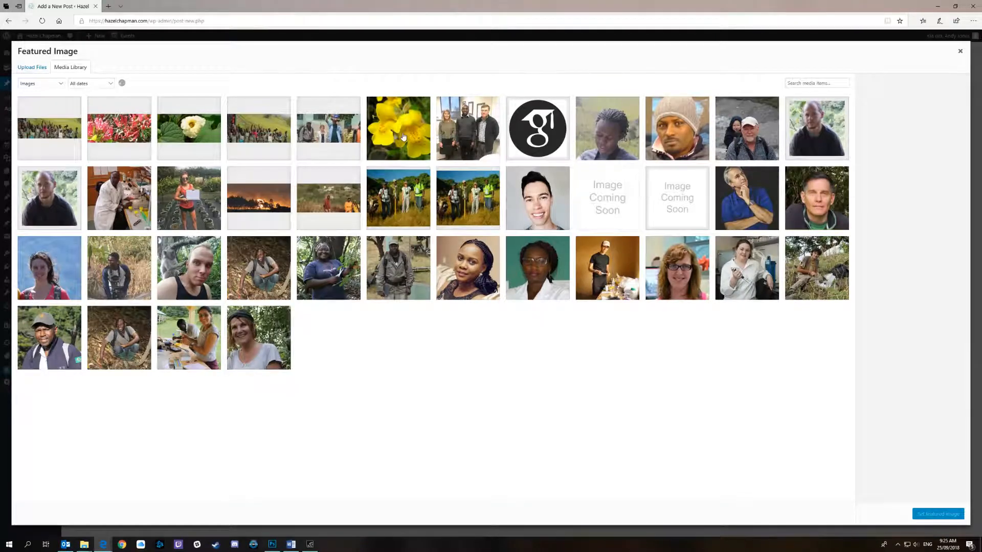
click(403, 137)
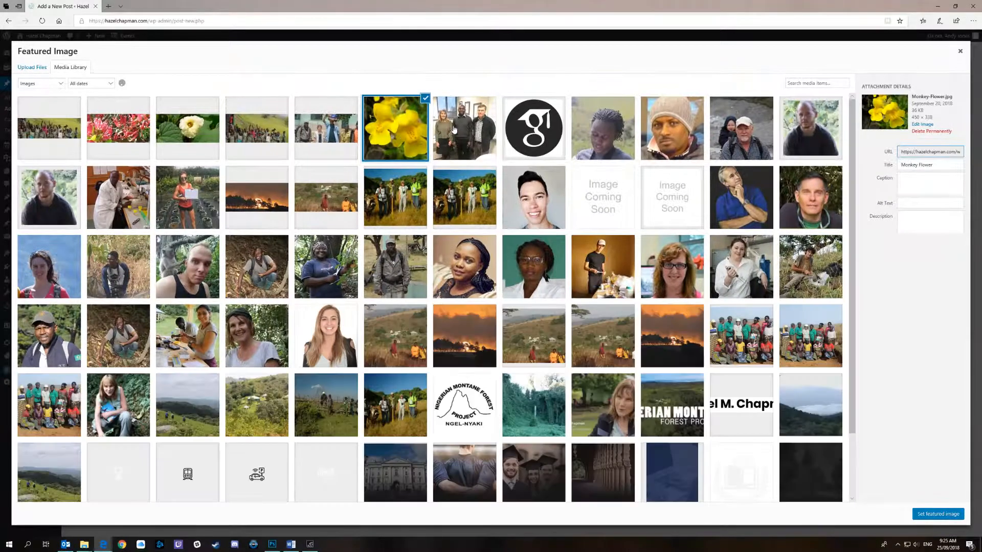
click(543, 136)
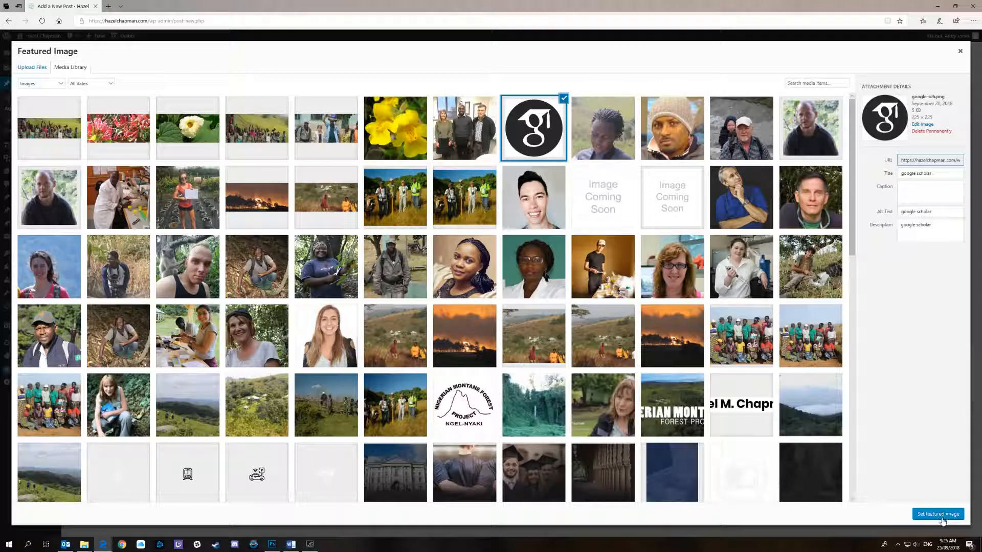
click(942, 520)
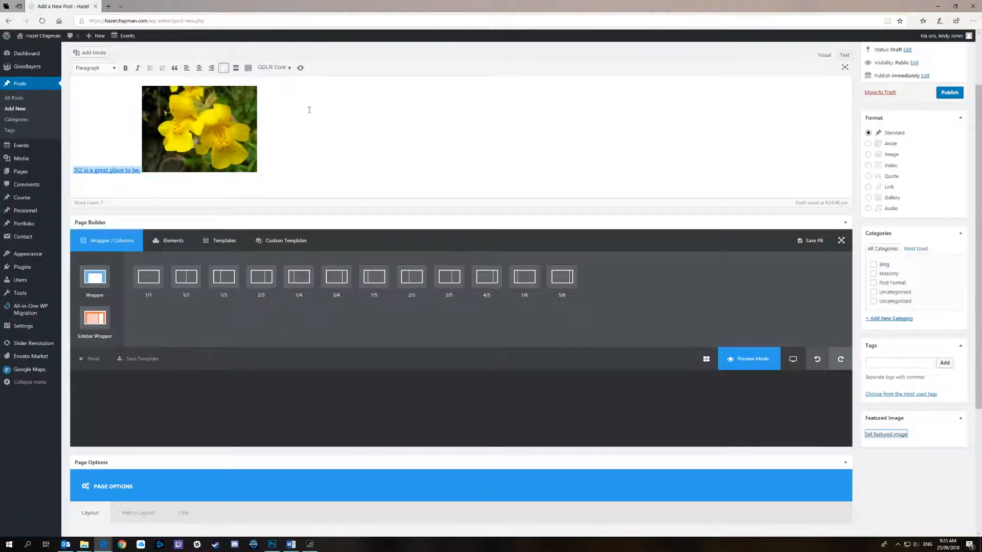
Assign the post to the Blog category and publish it
scroll(309, 110, up, 2)
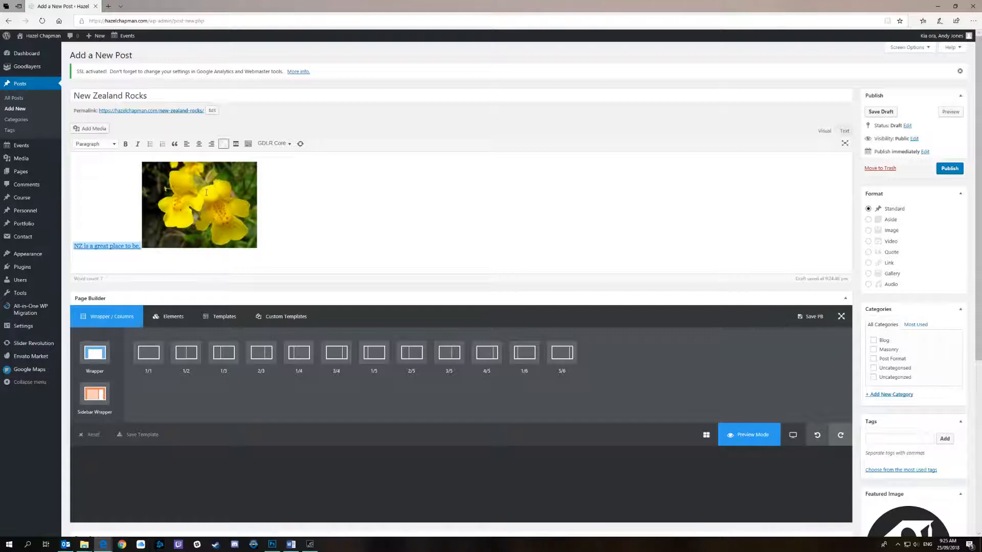
scroll(792, 293, down, 2)
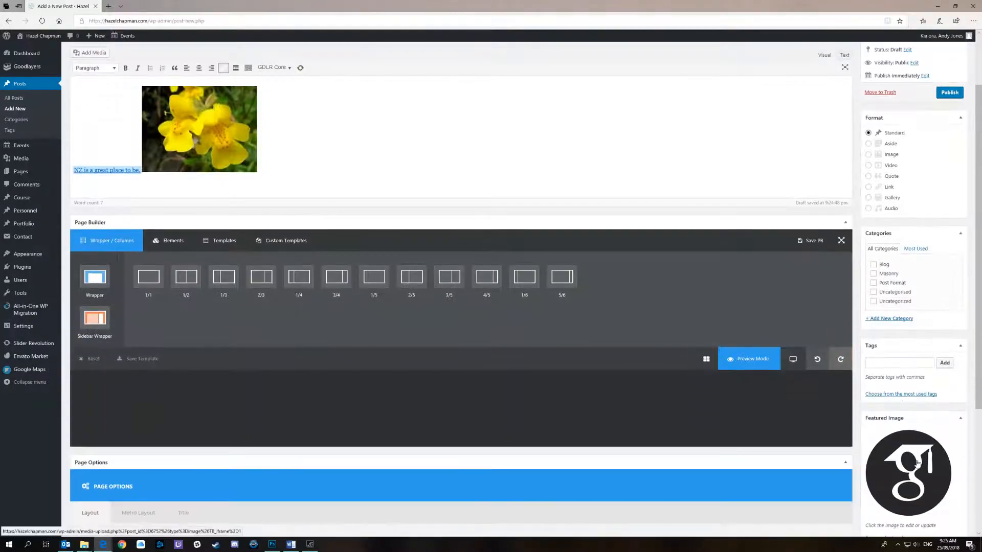
scroll(792, 293, up, 2)
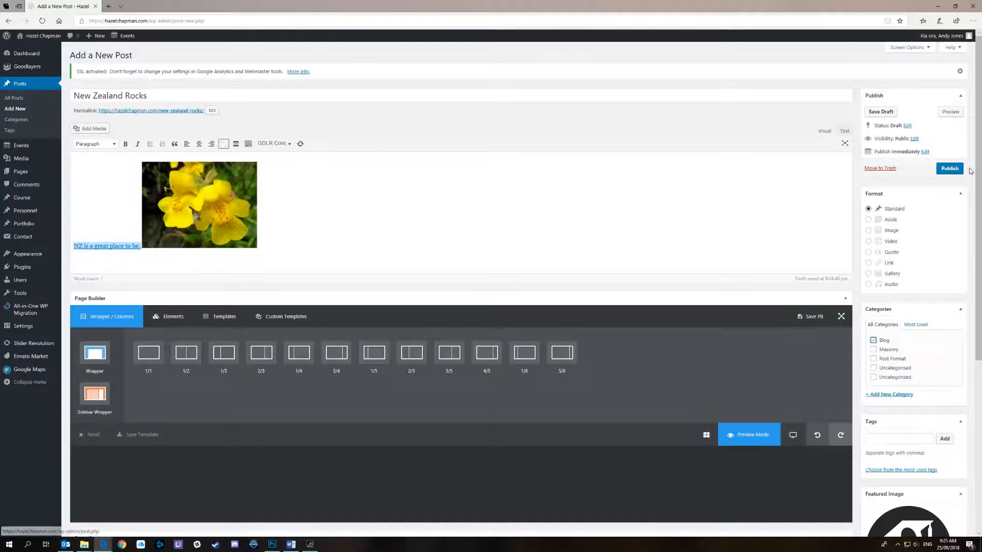
click(950, 173)
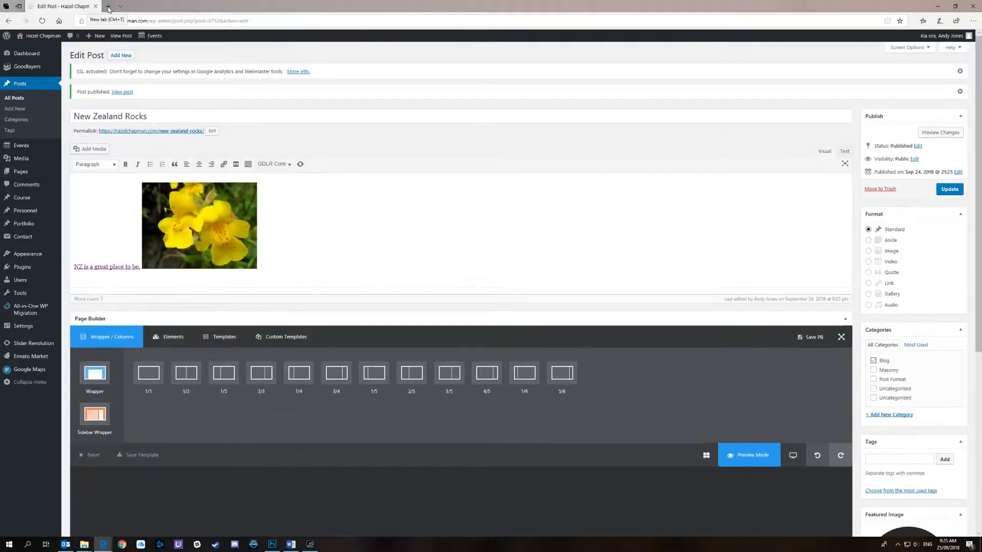
Open the live website in a new browser tab and view the new post on its Blog page
click(108, 6)
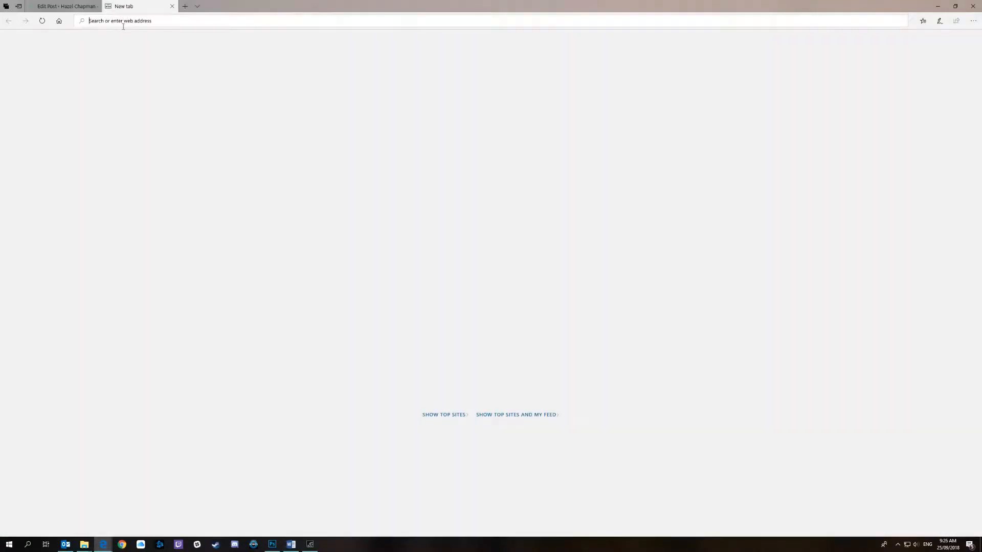
text(hazelchapman.com/)
key(Return)
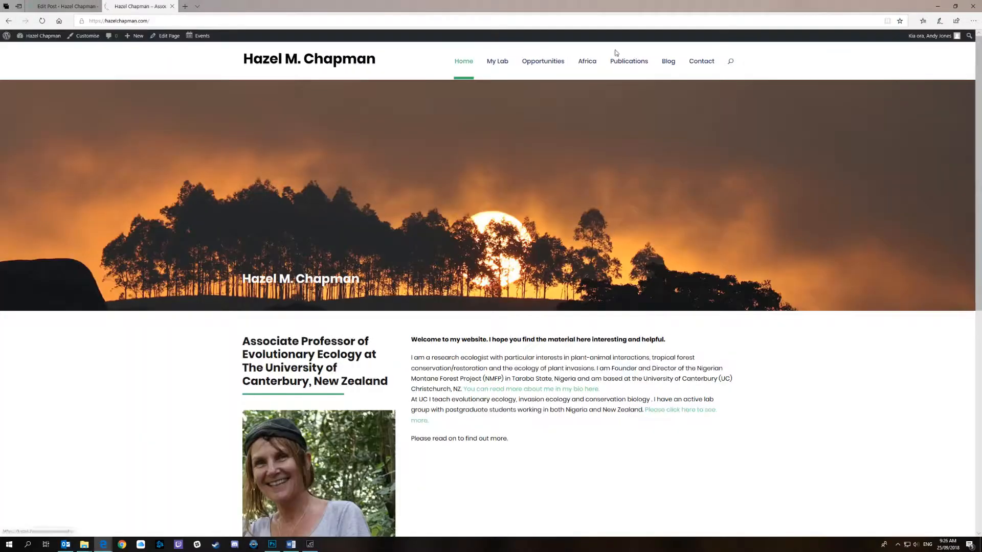
mouse_move(615, 65)
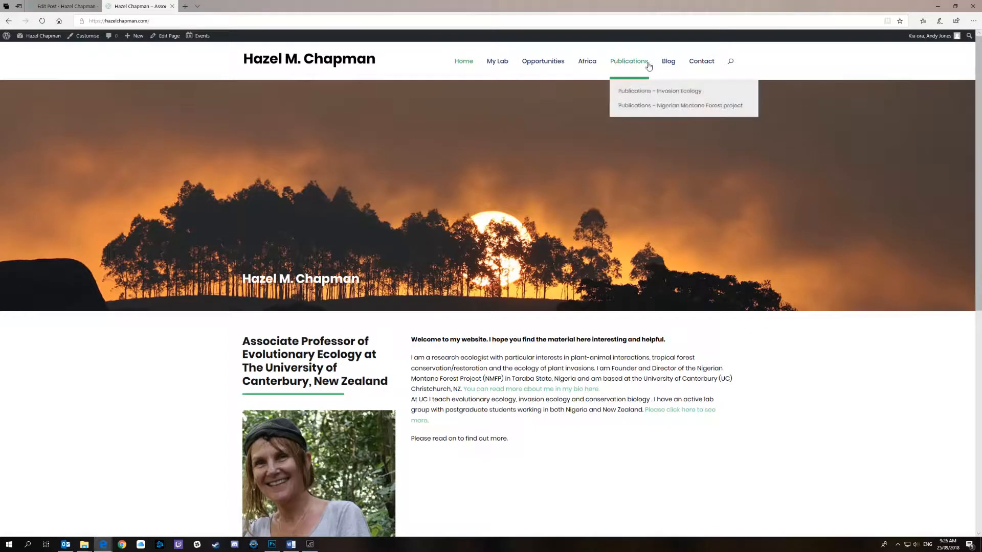
click(669, 63)
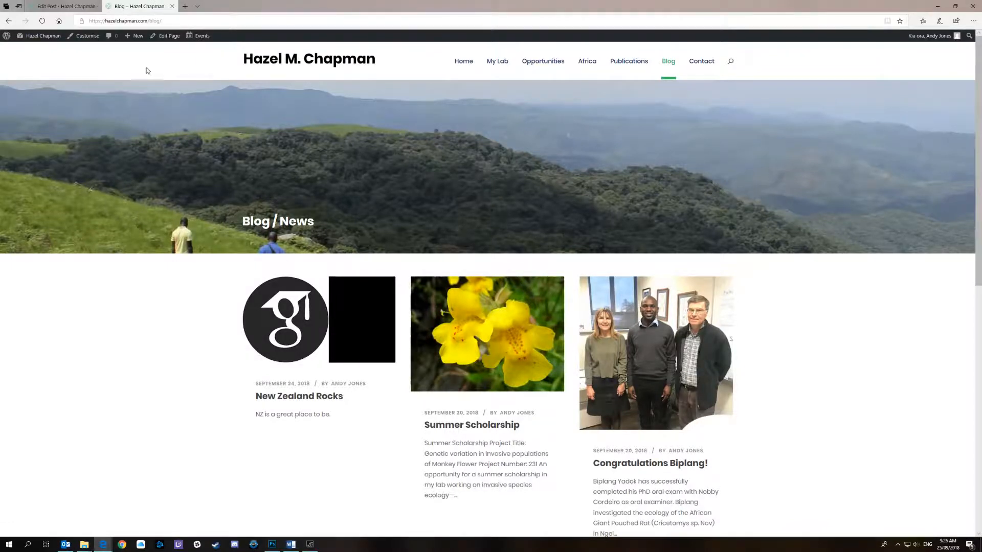
Return to the admin site's list of all posts and open "New Zealand Rocks" for editing
click(67, 12)
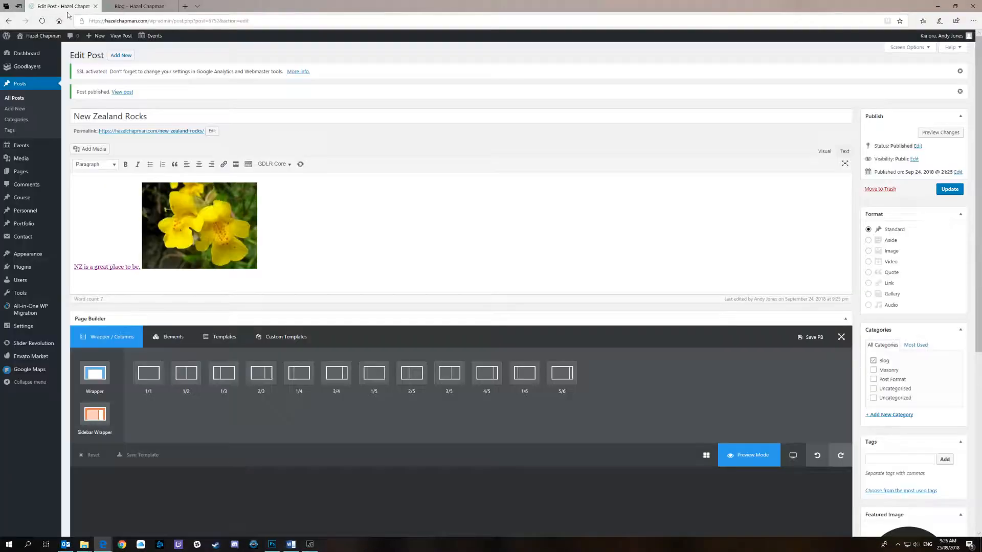
click(17, 101)
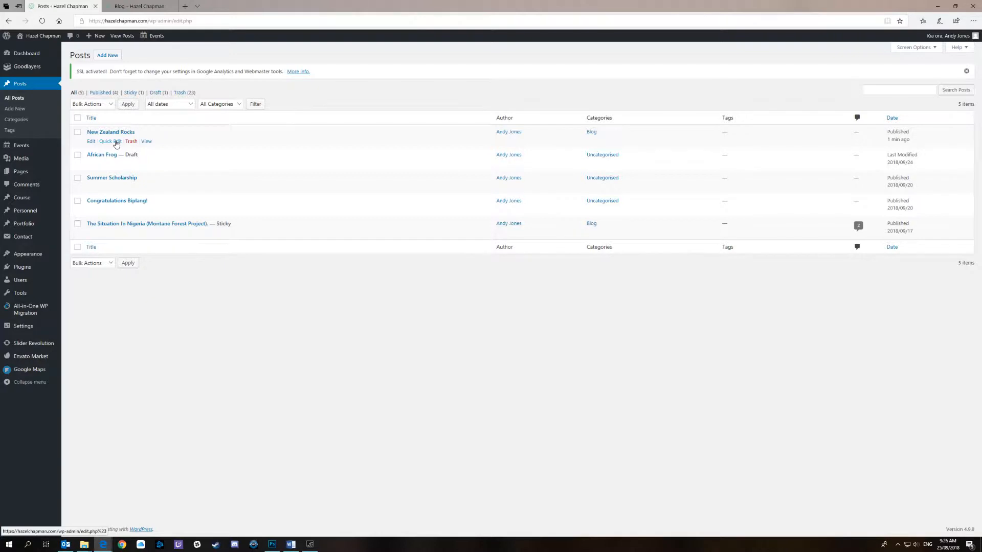
click(90, 143)
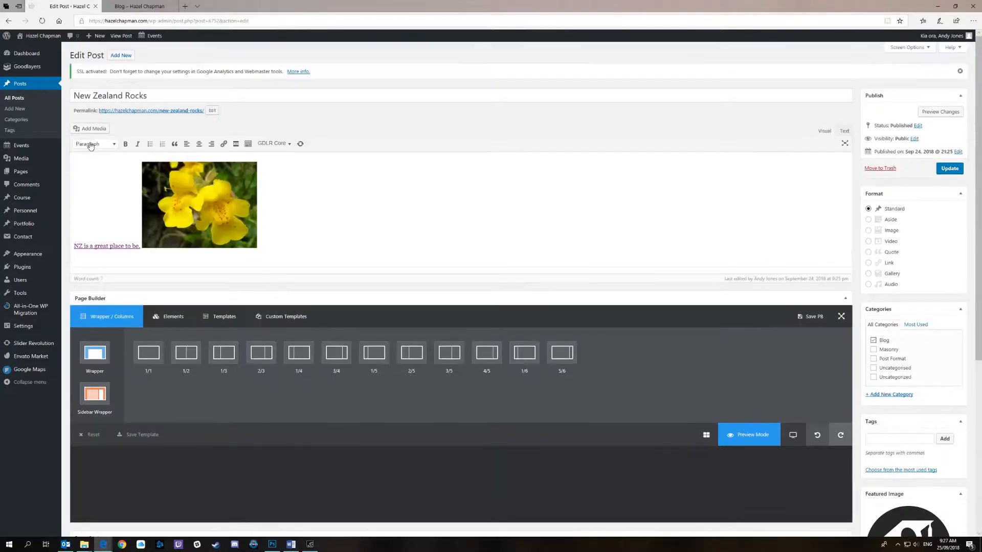
Add the sentence "If you like rain in the winter." after the flower image in the post
click(132, 257)
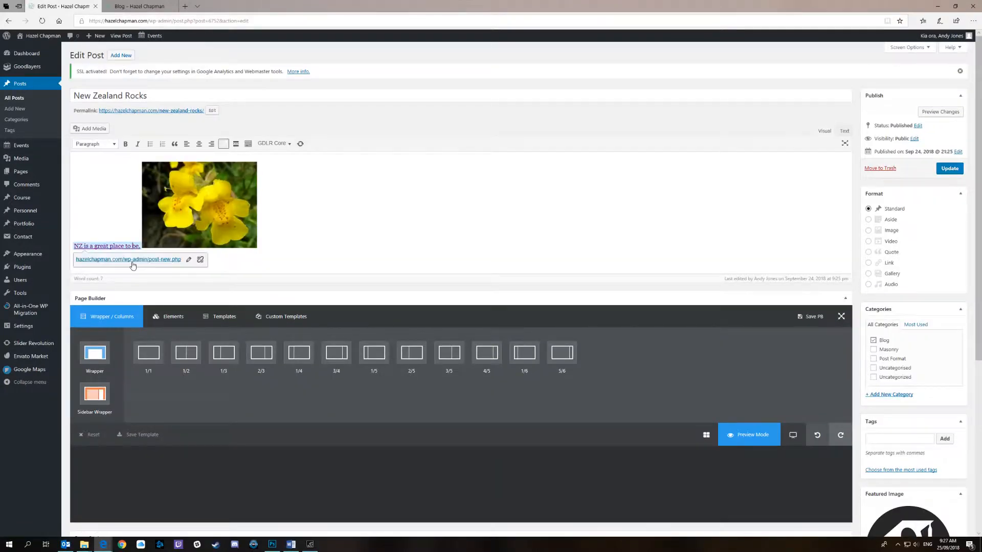
click(286, 248)
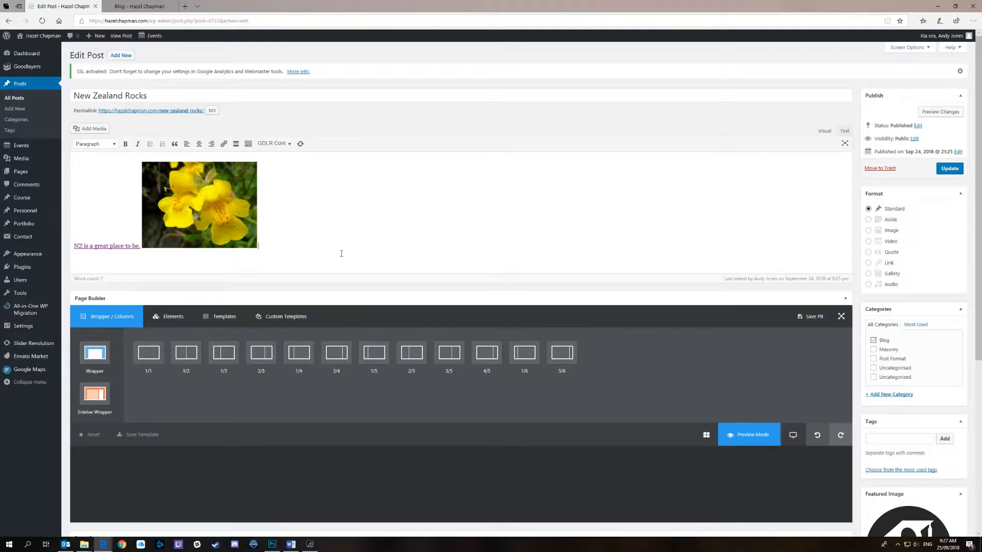
text(If you like rain in the winter.)
Try to leave the edited post for the posts list, choose to stay, and update the post
click(21, 100)
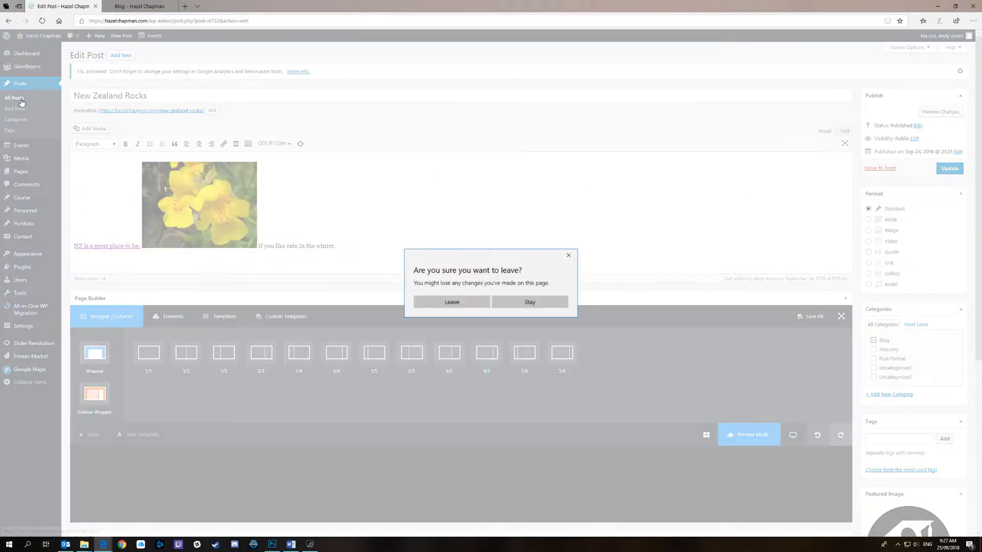
click(529, 301)
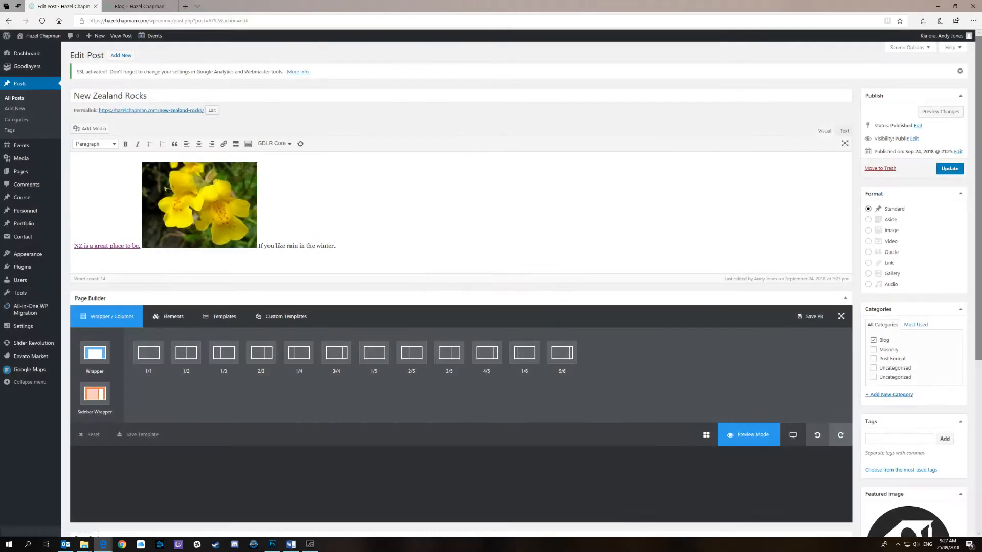
click(949, 168)
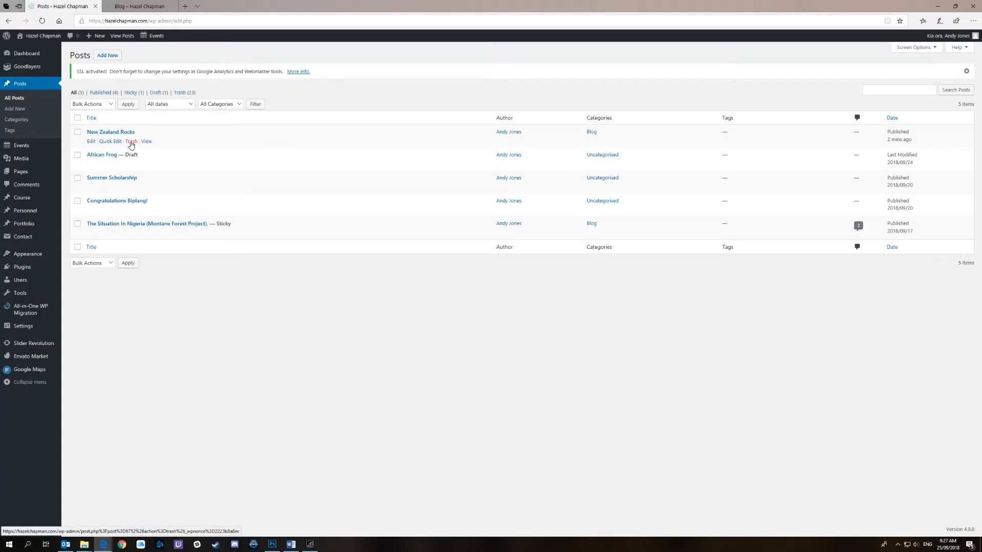
Move the "New Zealand Rocks" post from the posts list to the trash
click(131, 141)
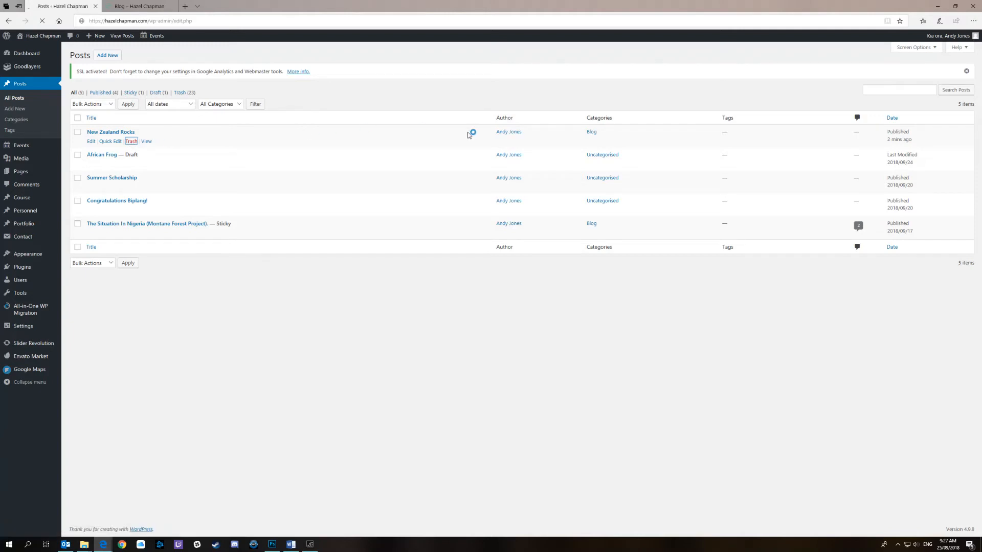
mouse_move(312, 547)
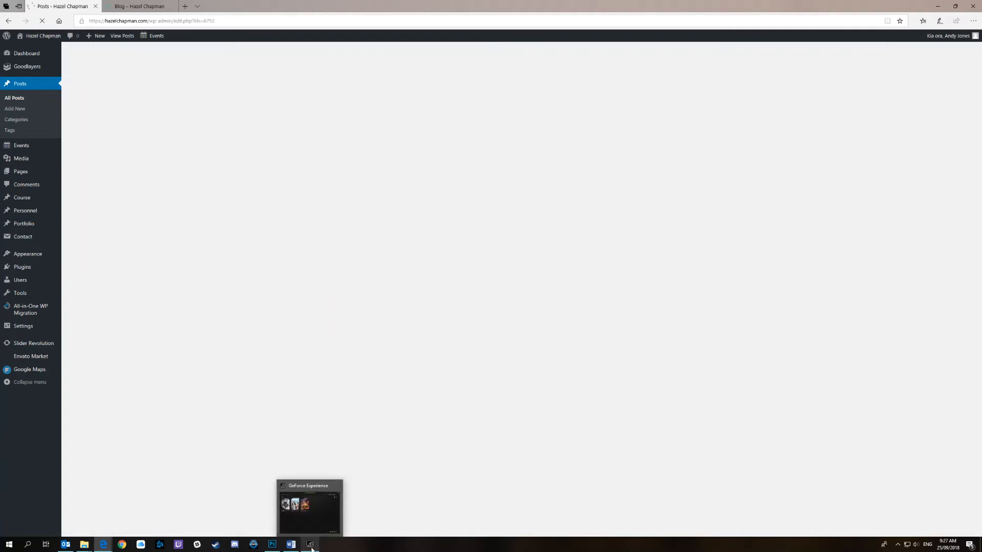